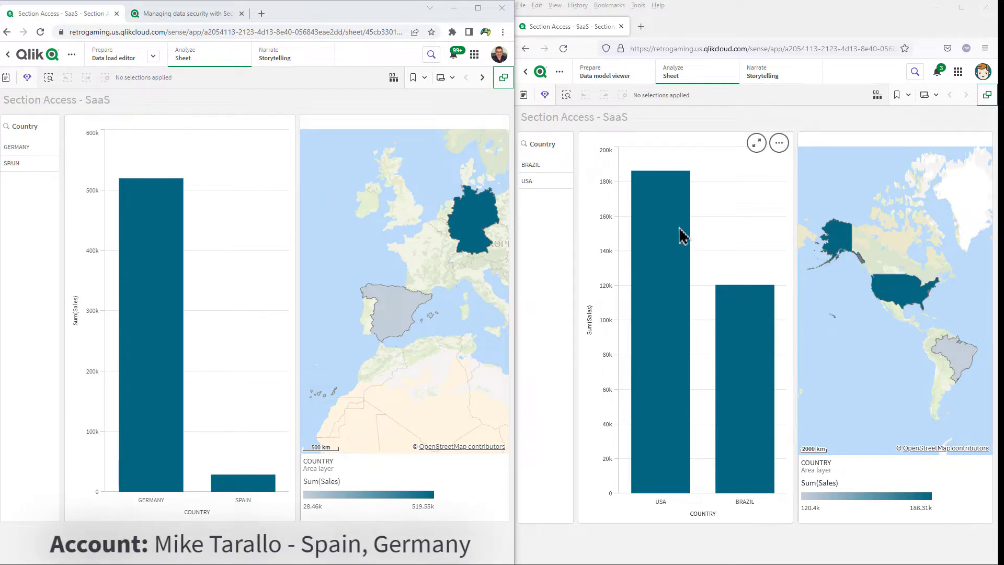
Read the sales values on the chart bars in the first user's sheet.
mouse_move(679, 234)
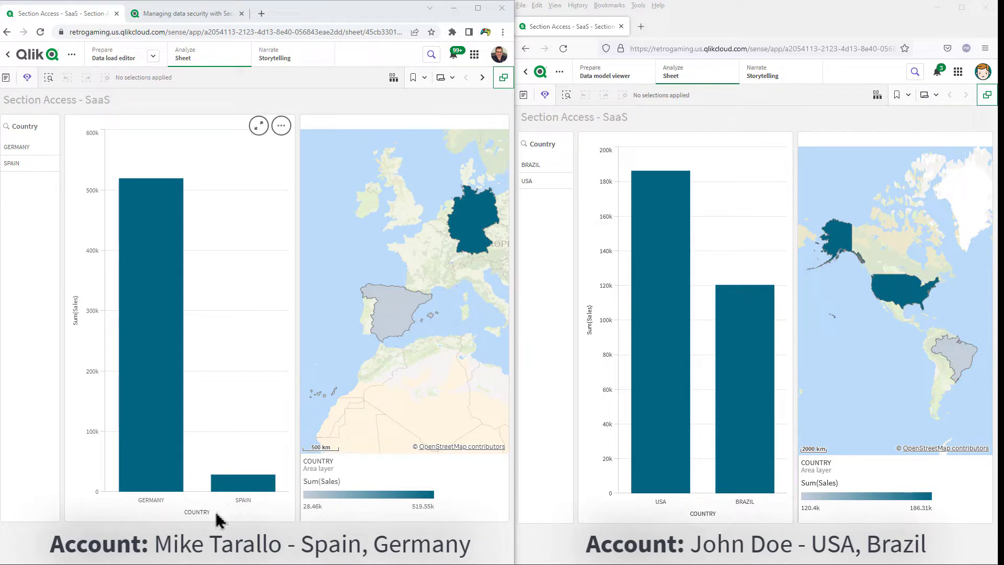
mouse_move(672, 422)
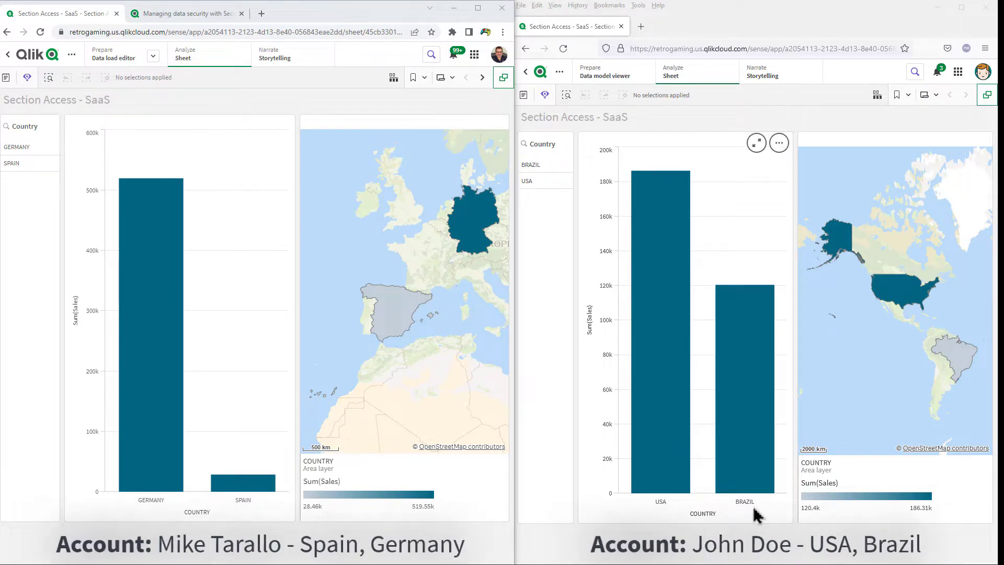
mouse_move(755, 515)
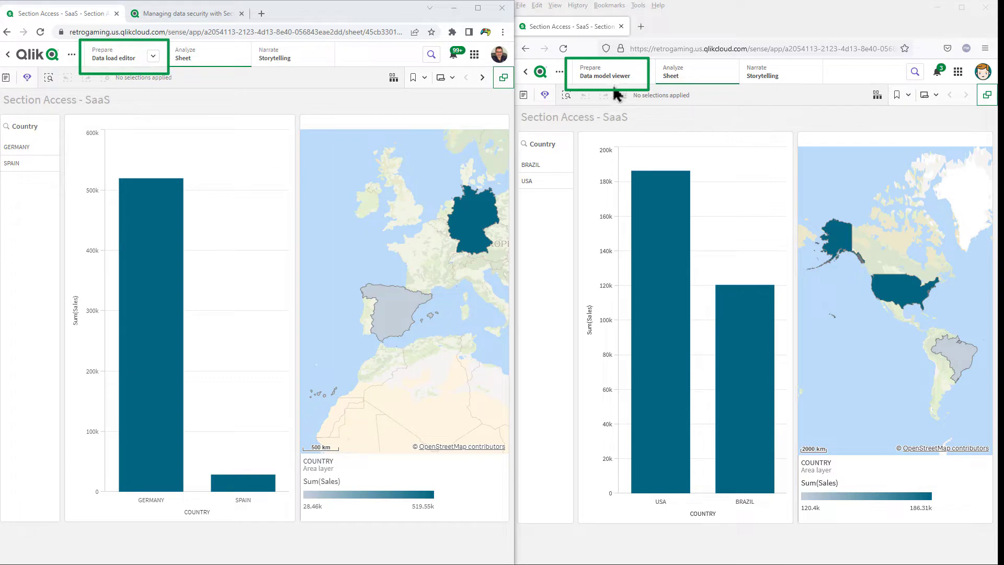
Open the data load editor, check the 'Managing data security' help page, then return to the script.
click(133, 62)
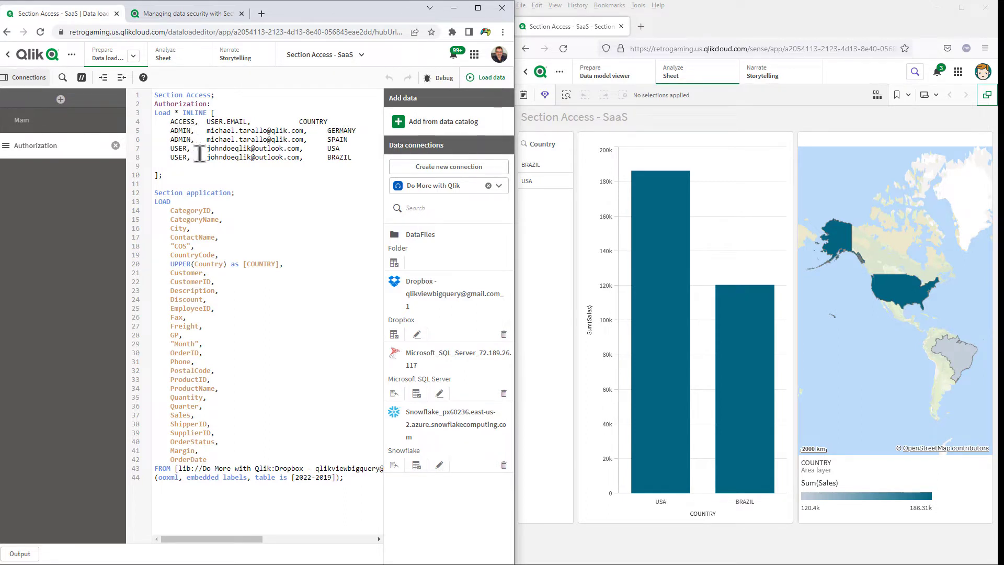
click(201, 14)
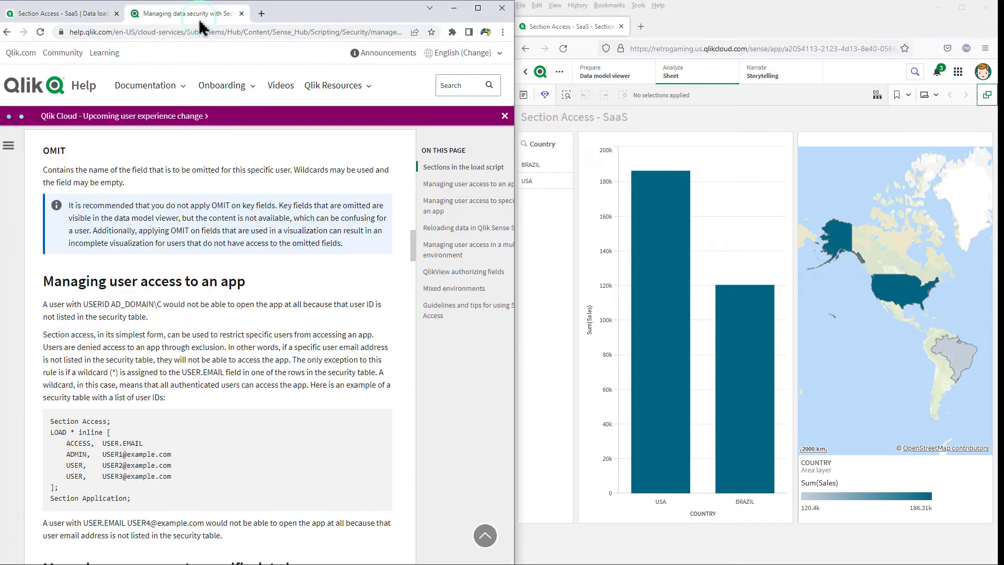
click(74, 16)
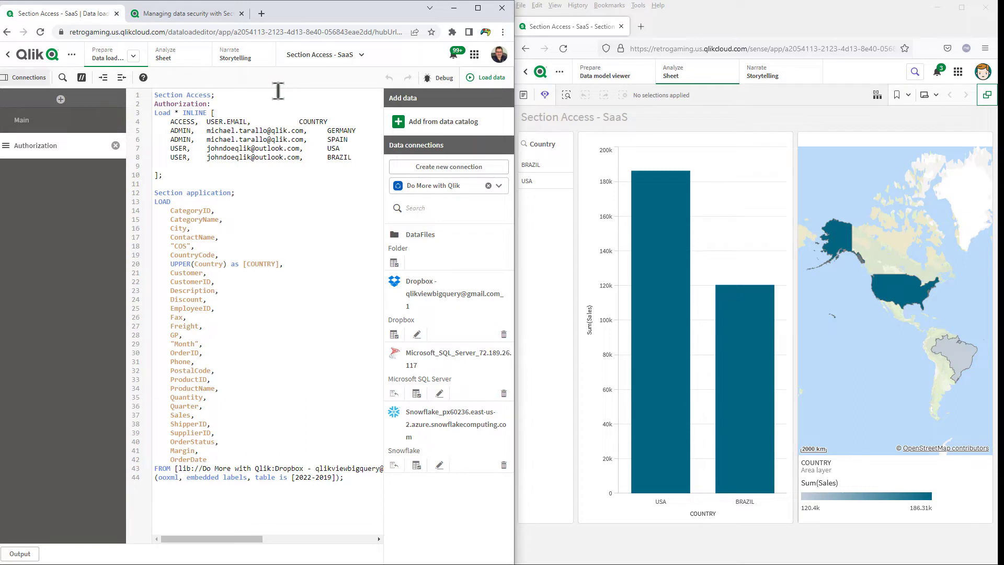
Comment out 'Section Access;' with //, reload the data, and open the data model viewer.
text(//)
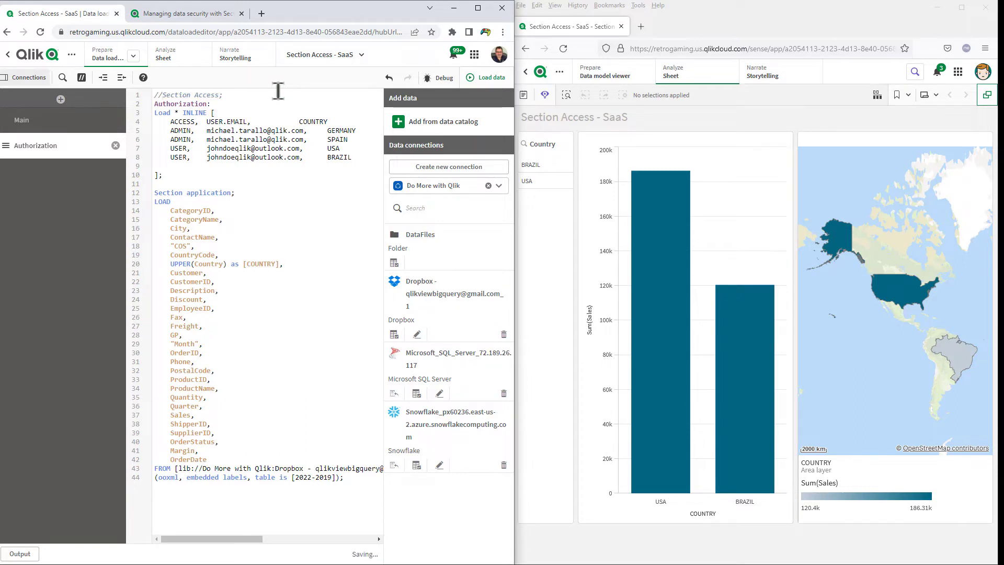
click(486, 78)
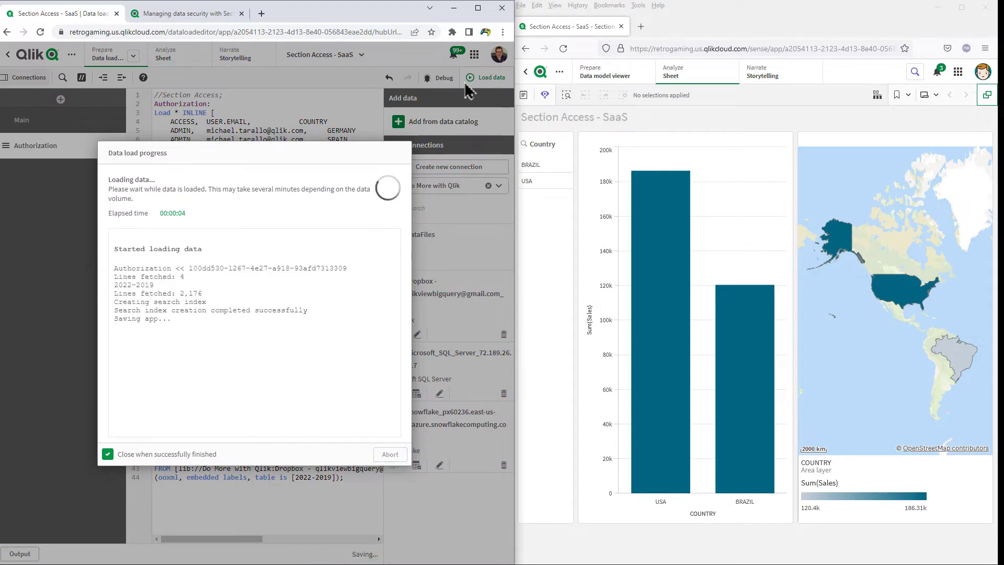
click(384, 453)
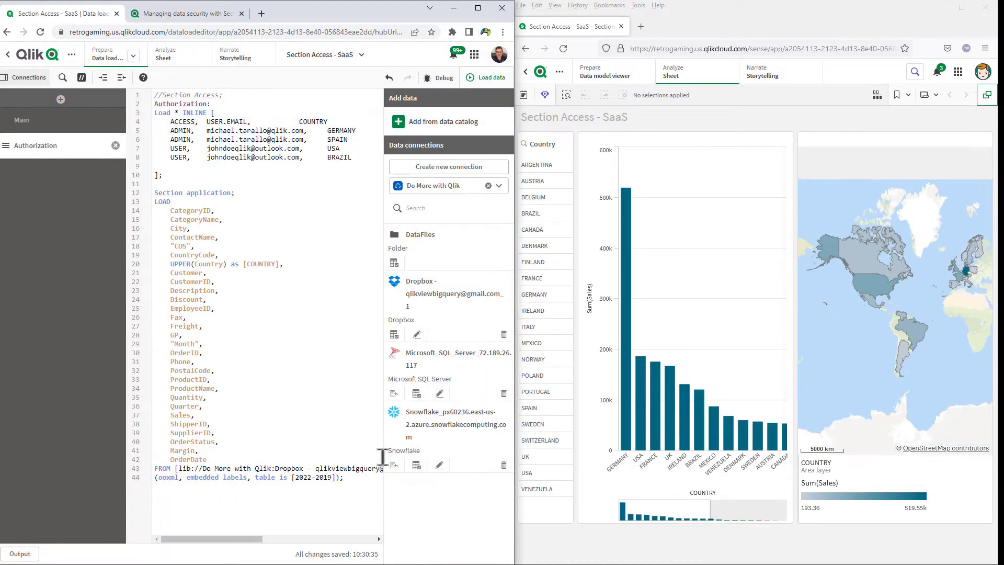
click(127, 59)
click(136, 125)
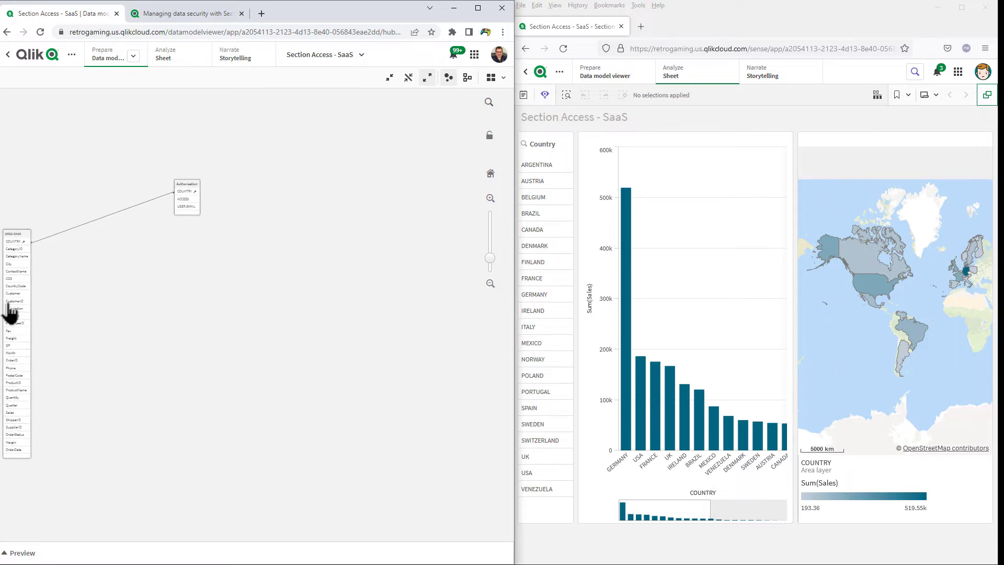
Place the Authorization table beside the sales table and preview its ACCESS field's ADMIN and USER rows.
drag(9, 313, 148, 258)
drag(197, 202, 225, 206)
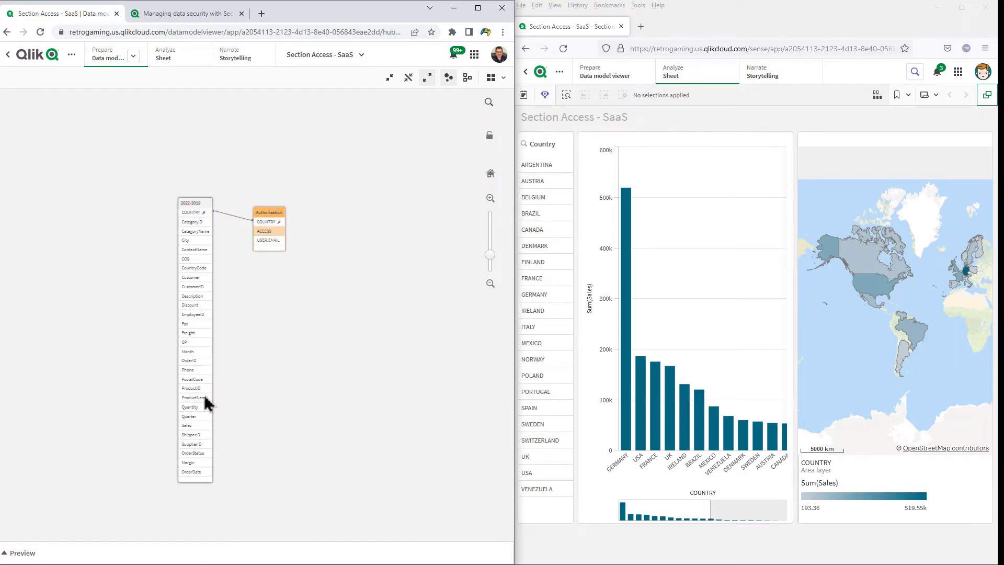
click(8, 552)
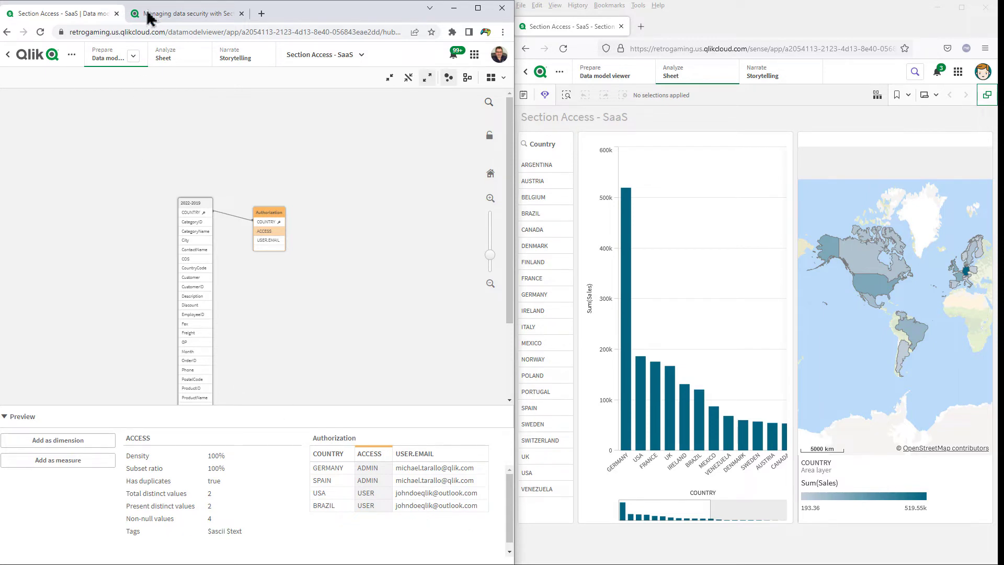
click(107, 60)
Remove the // from line 1 to restore Section Access, reload the data, and return to the sheet.
click(126, 99)
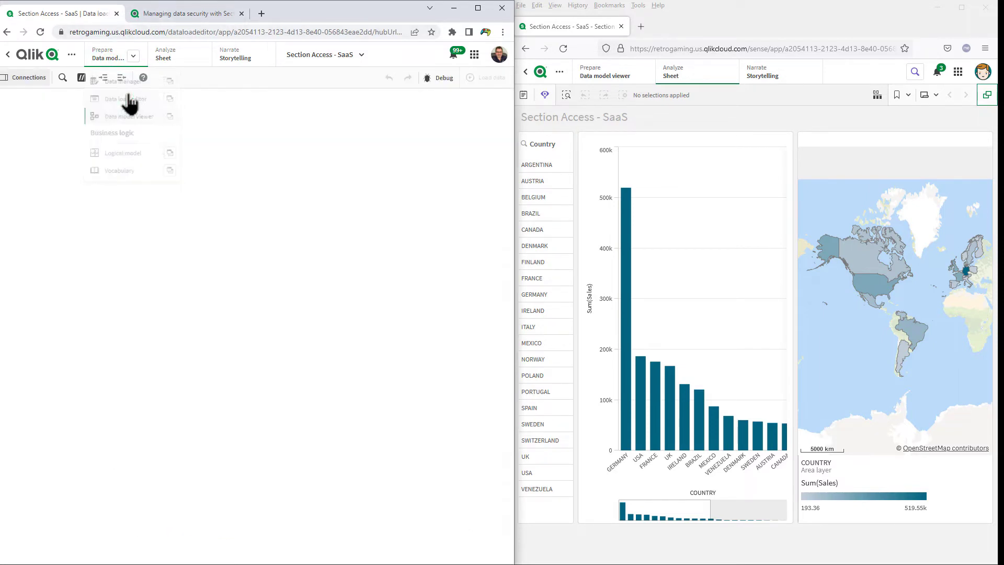
click(238, 95)
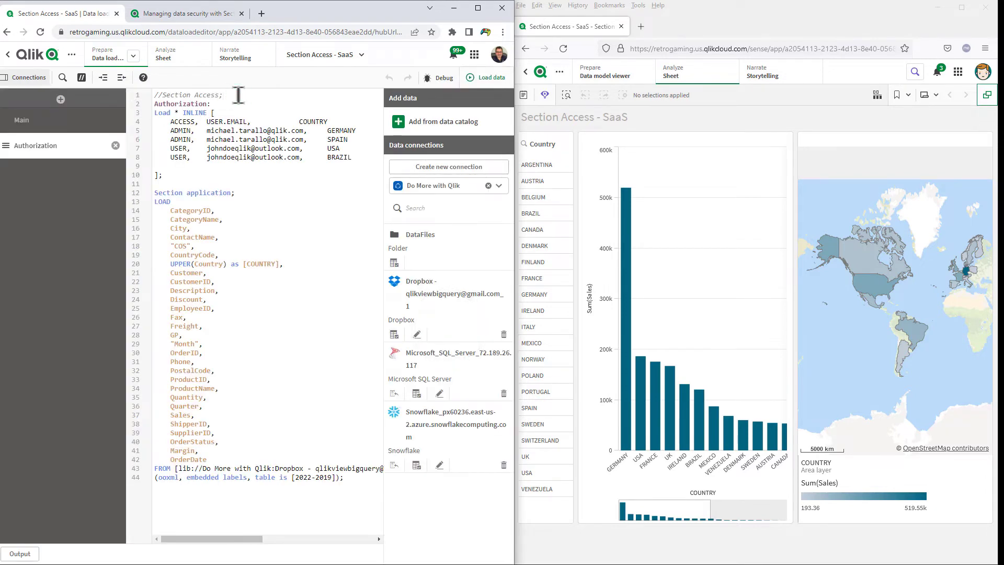
key(Home)
key(Delete)
key(Delete)
click(477, 79)
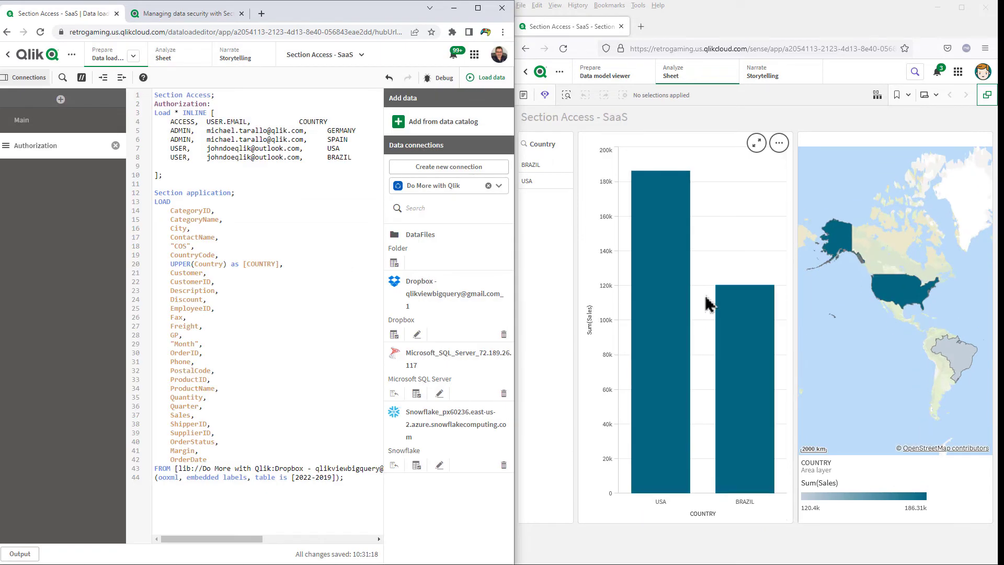
click(168, 56)
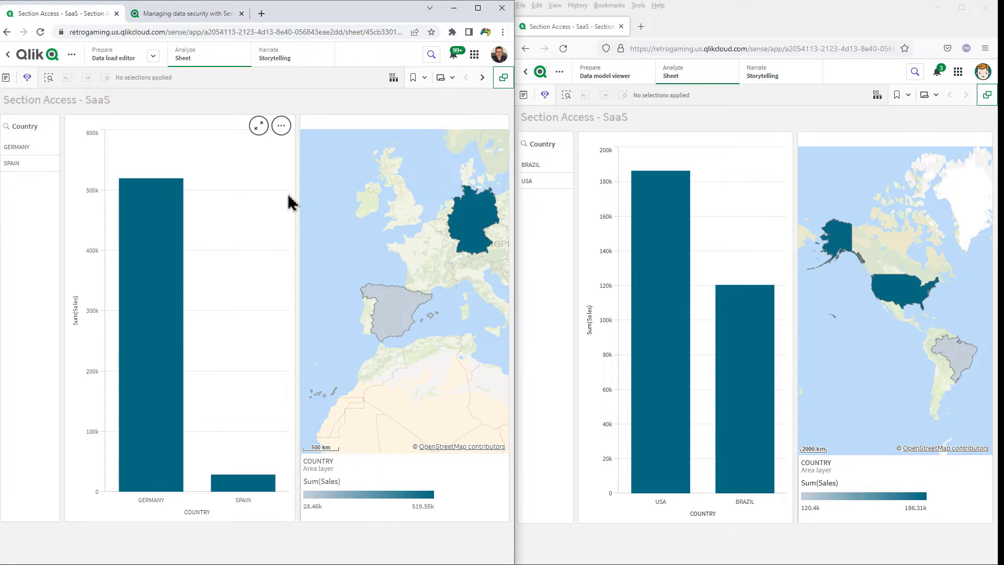
Take both users to the Qlik Cloud hub, arrange the windows side by side, and start Insight Advisor Chat.
click(37, 55)
click(540, 73)
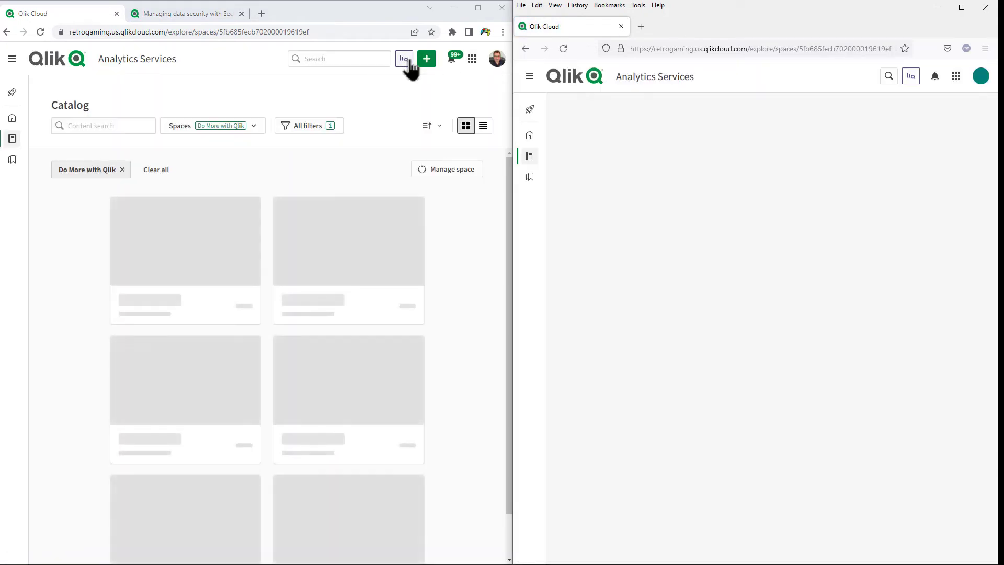
drag(512, 136, 667, 126)
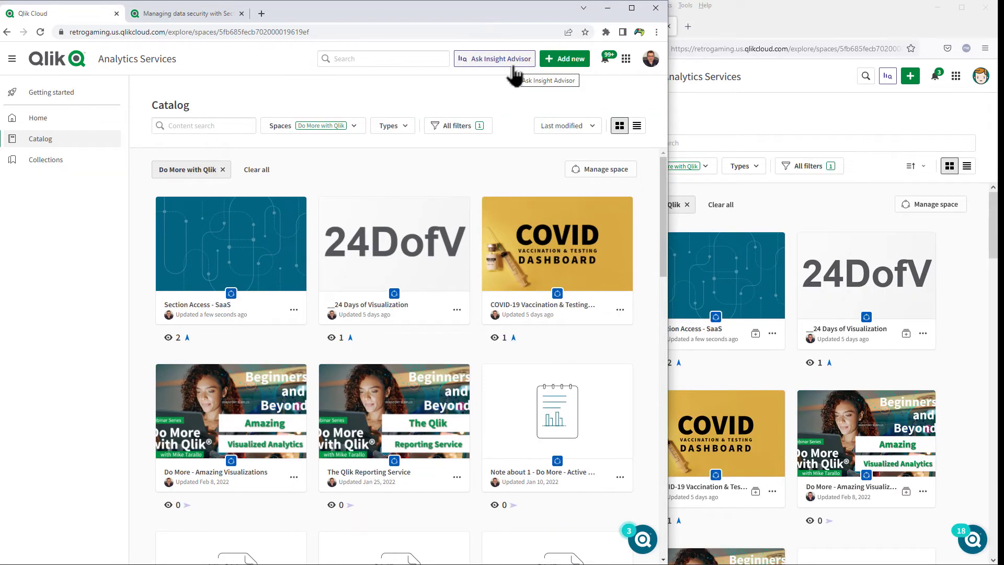
drag(667, 111, 548, 116)
click(431, 58)
In both chats, pick the Section Access - SaaS app and ask for Sales: 548k versus 306.7k.
click(887, 76)
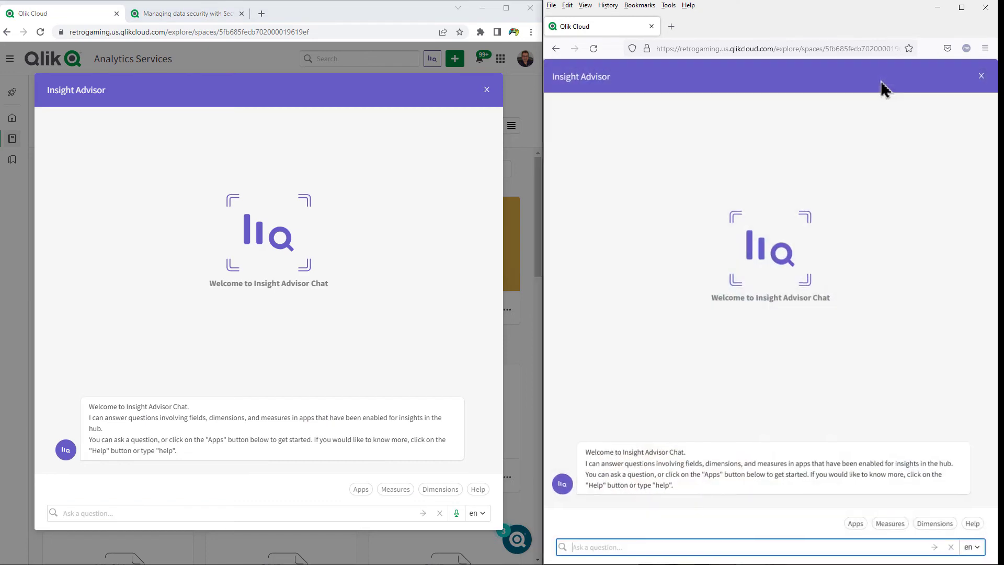
click(360, 490)
click(854, 523)
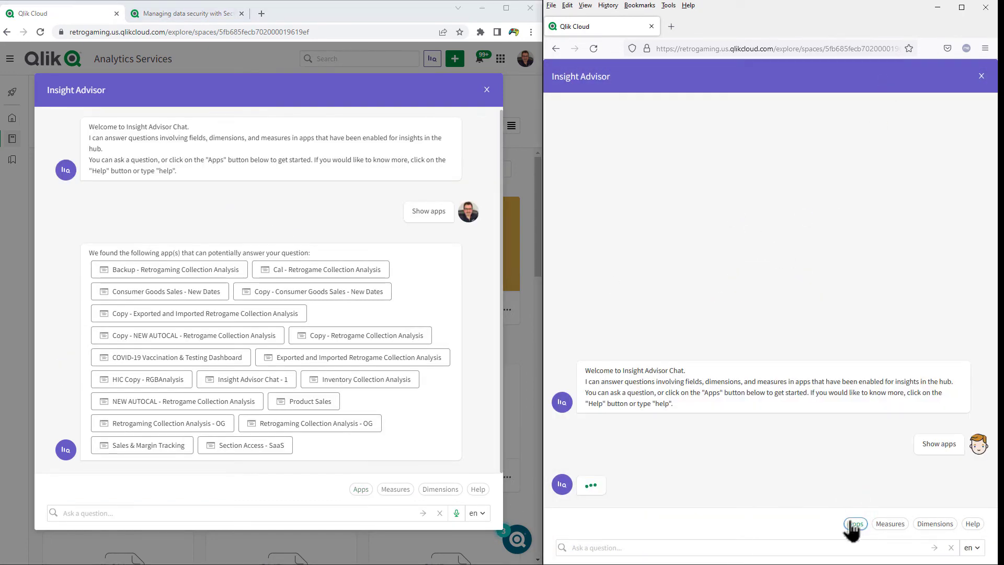
click(748, 480)
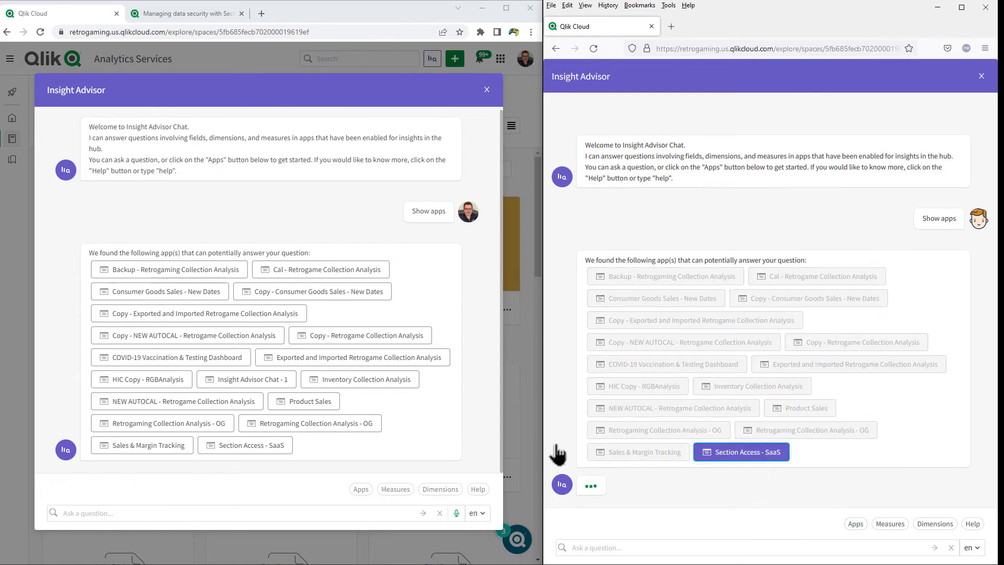
click(252, 444)
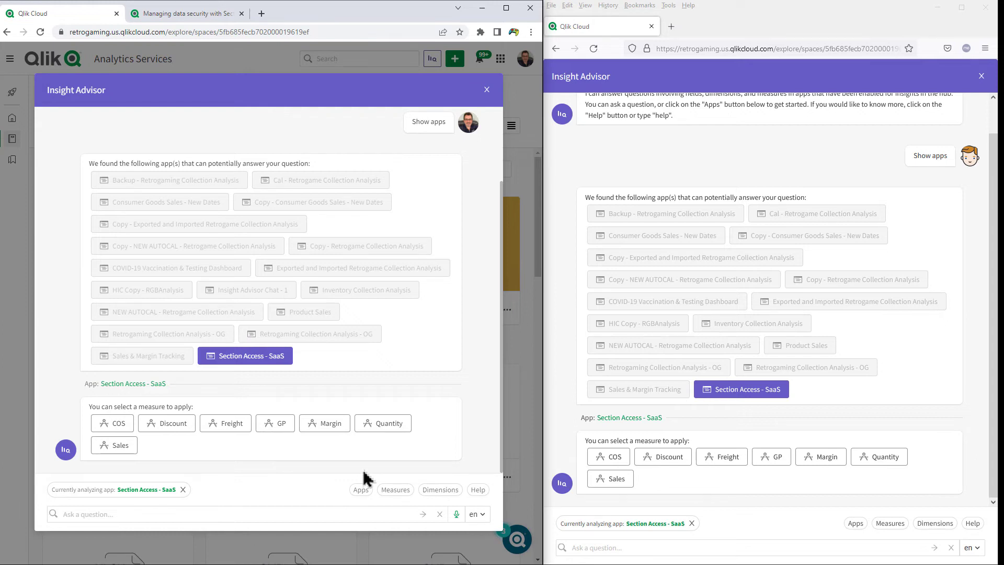
click(116, 451)
click(612, 477)
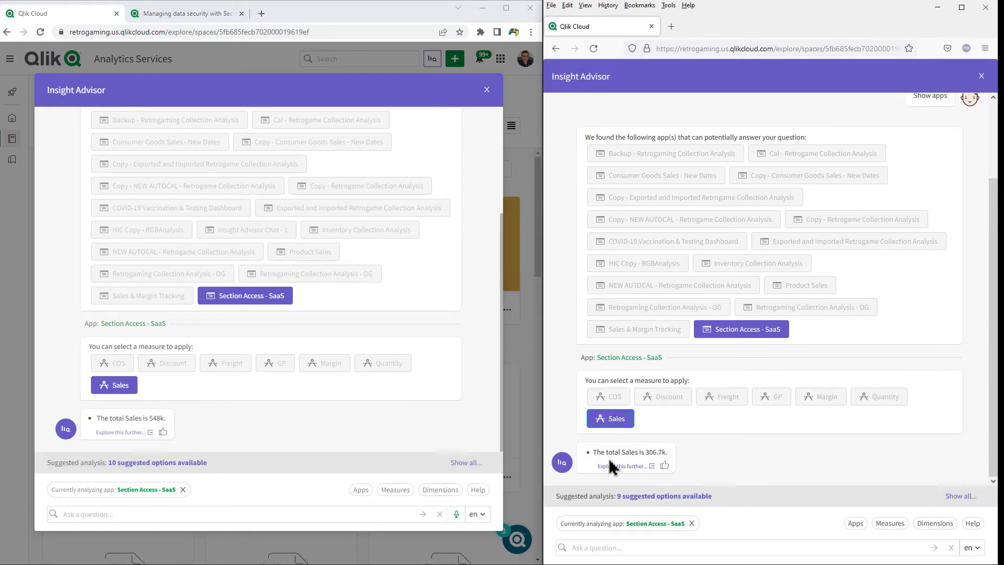
Break Sales down by COUNTRY in both chats: Germany and Spain versus USA and Brazil.
click(439, 492)
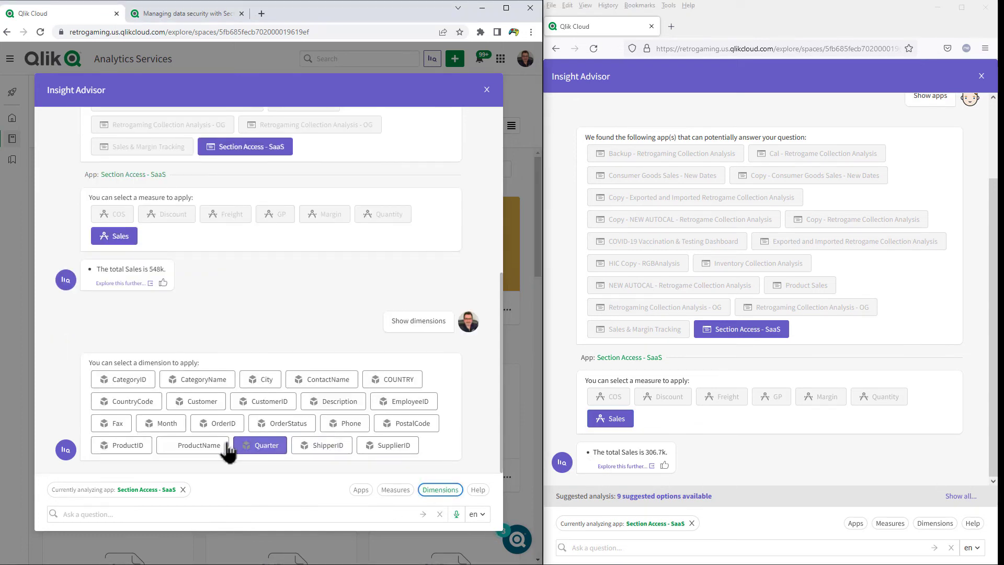
click(223, 446)
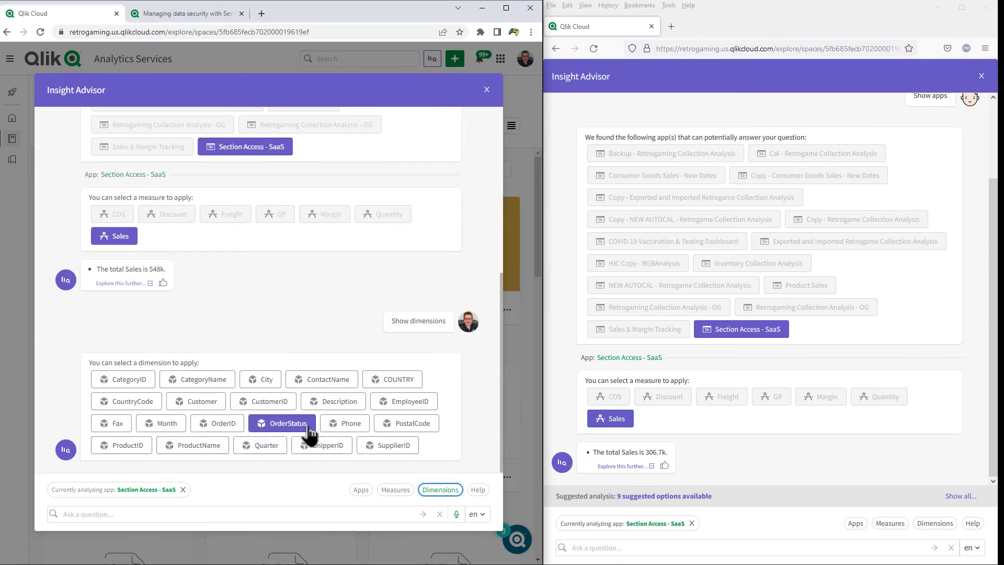
click(385, 385)
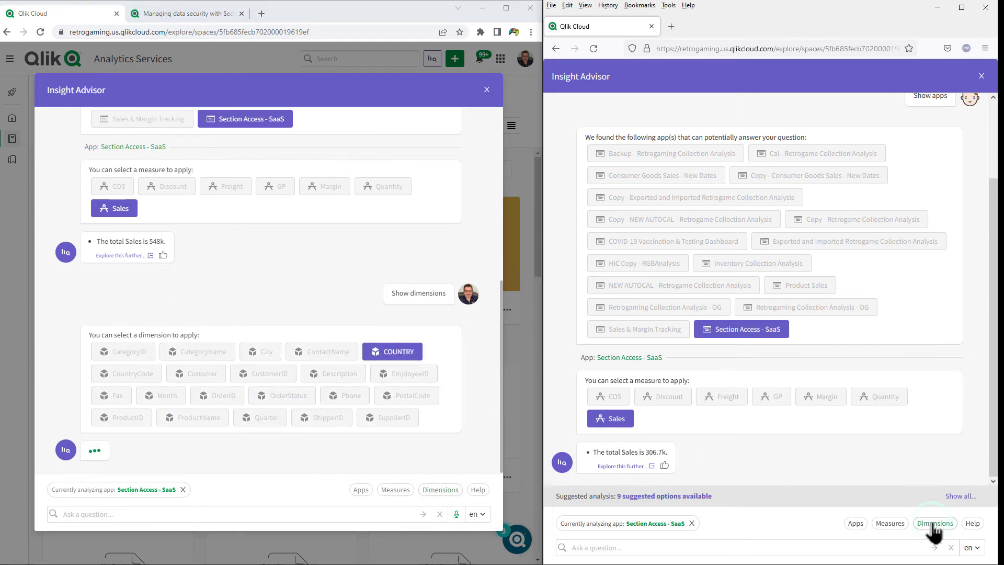
click(933, 524)
click(891, 413)
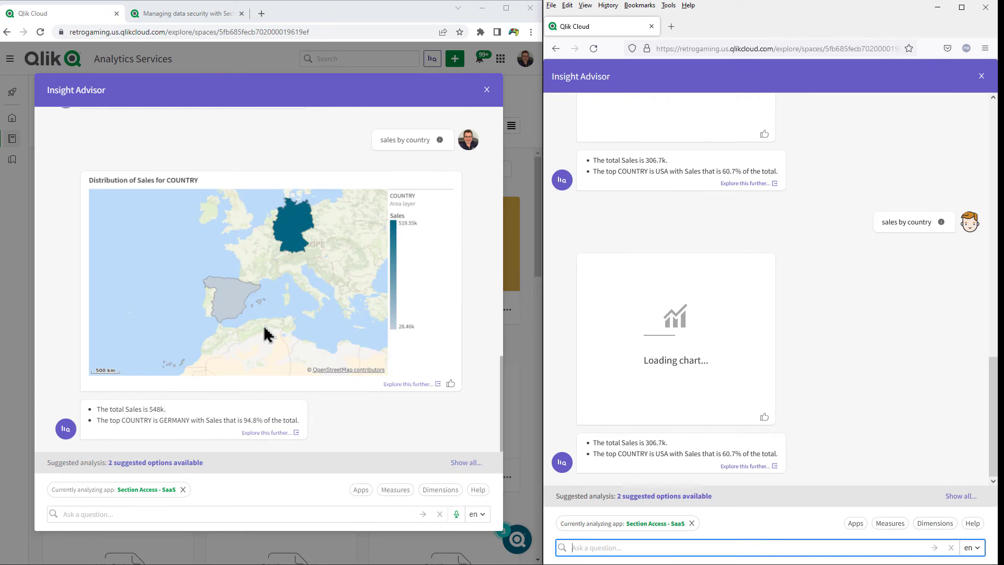